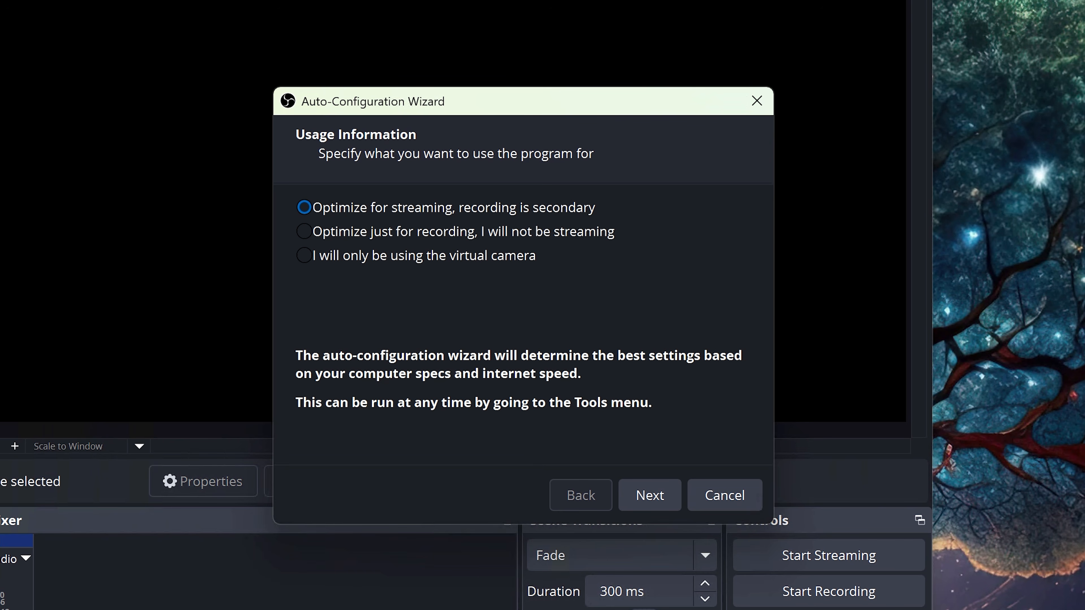
Complete the auto-configuration wizard optimized just for recording, with the FPS set to 30, and apply the suggested settings
{"action": "left_click", "coordinate": [305, 234]}
{"action": "left_click", "coordinate": [646, 498]}
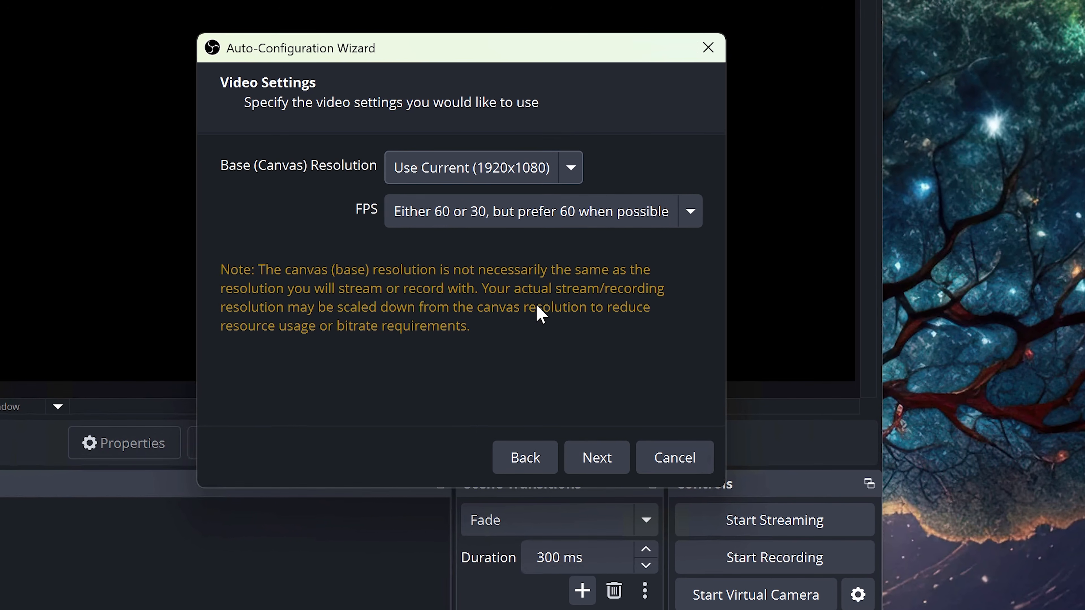
{"action": "left_click", "coordinate": [626, 207]}
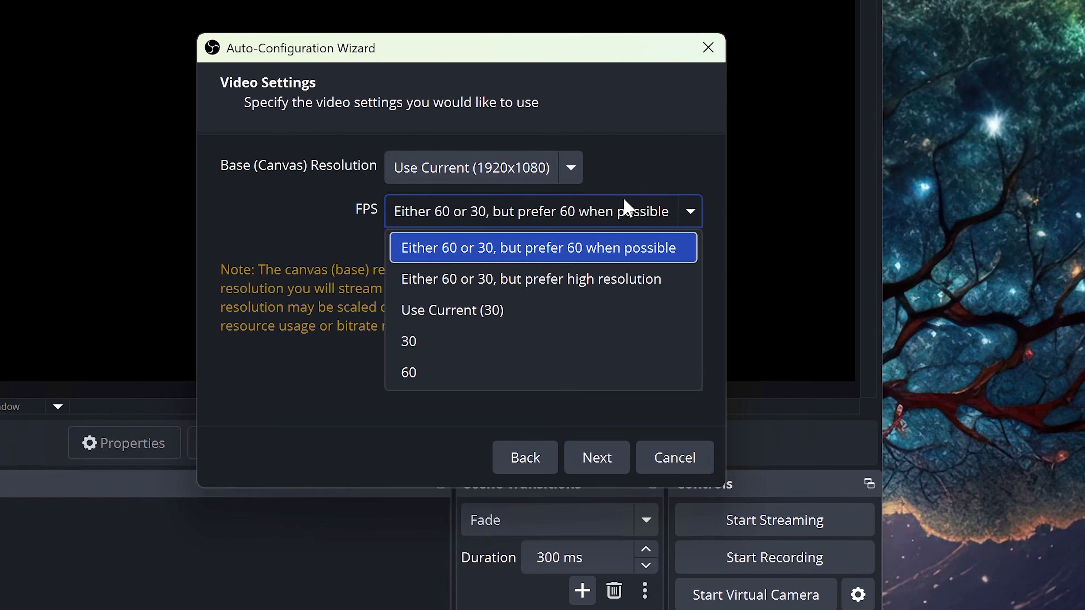
{"action": "left_click", "coordinate": [457, 342]}
{"action": "left_click", "coordinate": [588, 470]}
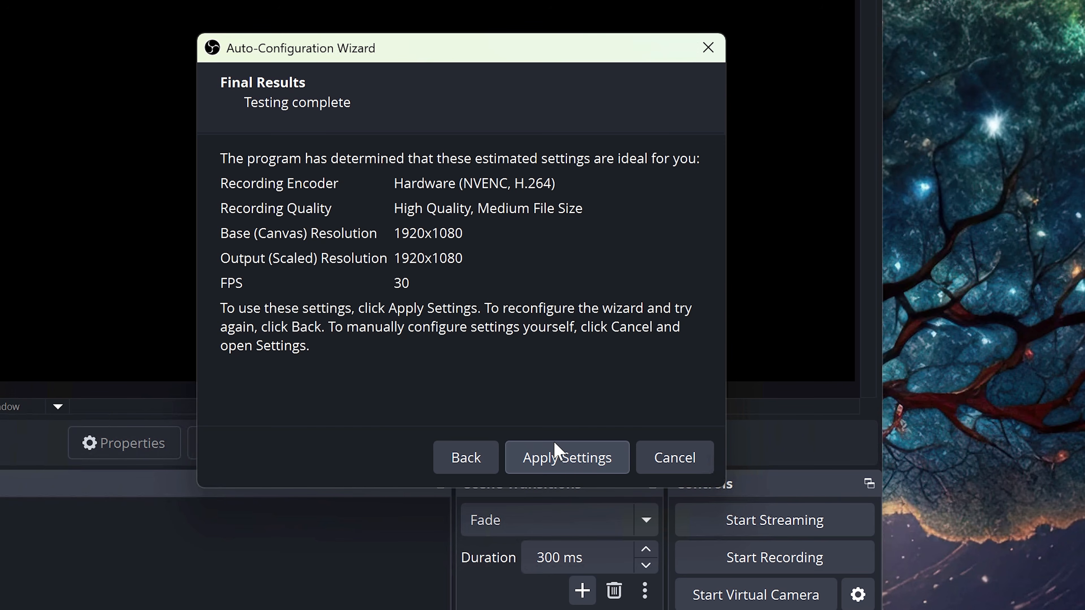
{"action": "left_click", "coordinate": [542, 466]}
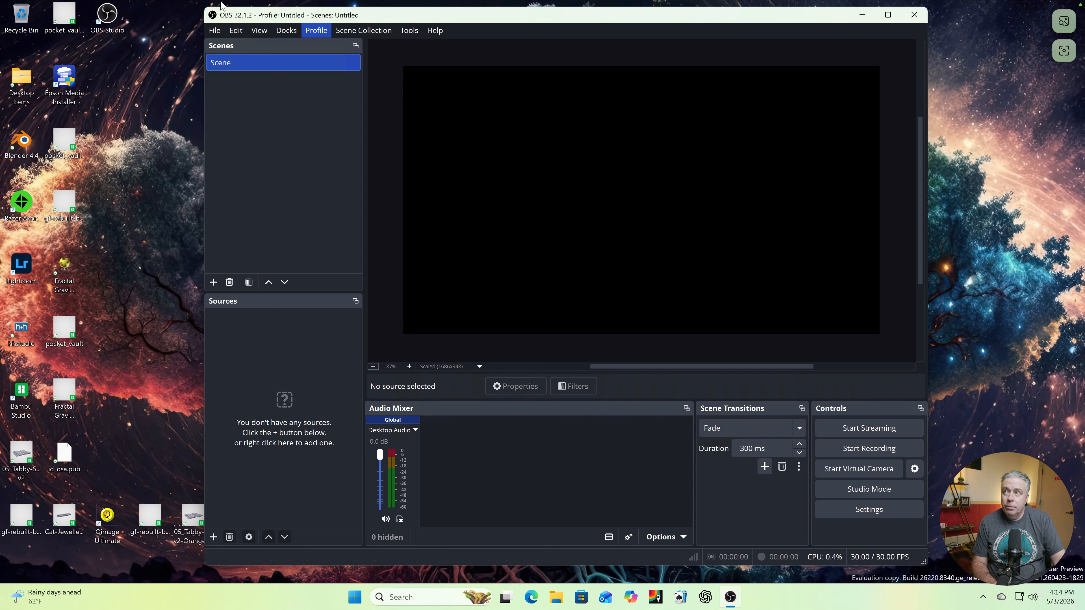
In the output settings, switch to Advanced mode and set the recording format to Matroska Video (.mkv) and the video encoder to NVIDIA NVENC H.264
{"action": "left_click", "coordinate": [214, 30]}
{"action": "left_click", "coordinate": [239, 82]}
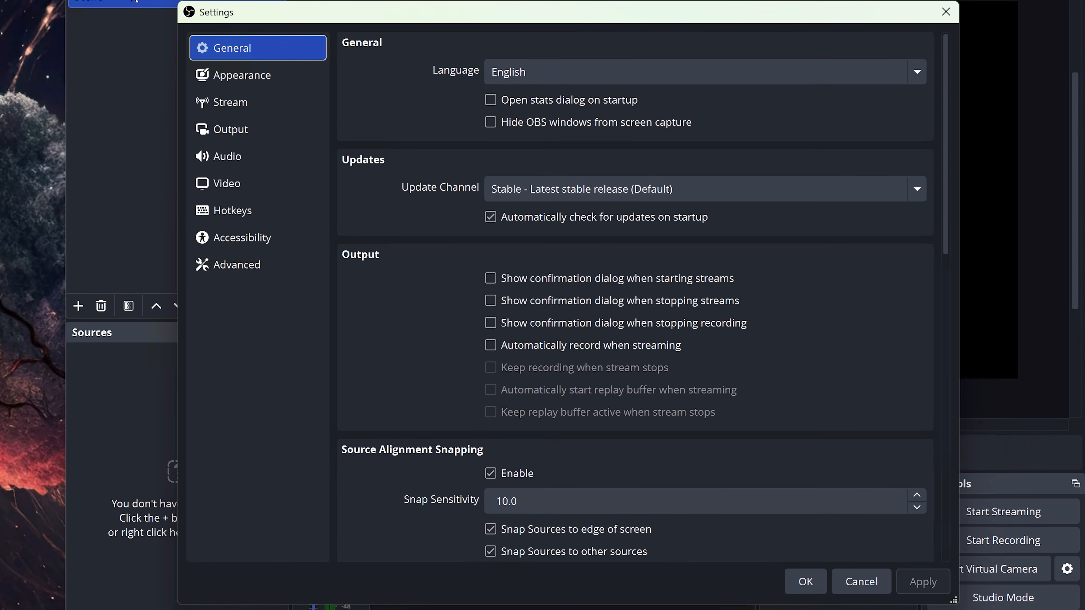
{"action": "left_click", "coordinate": [271, 134]}
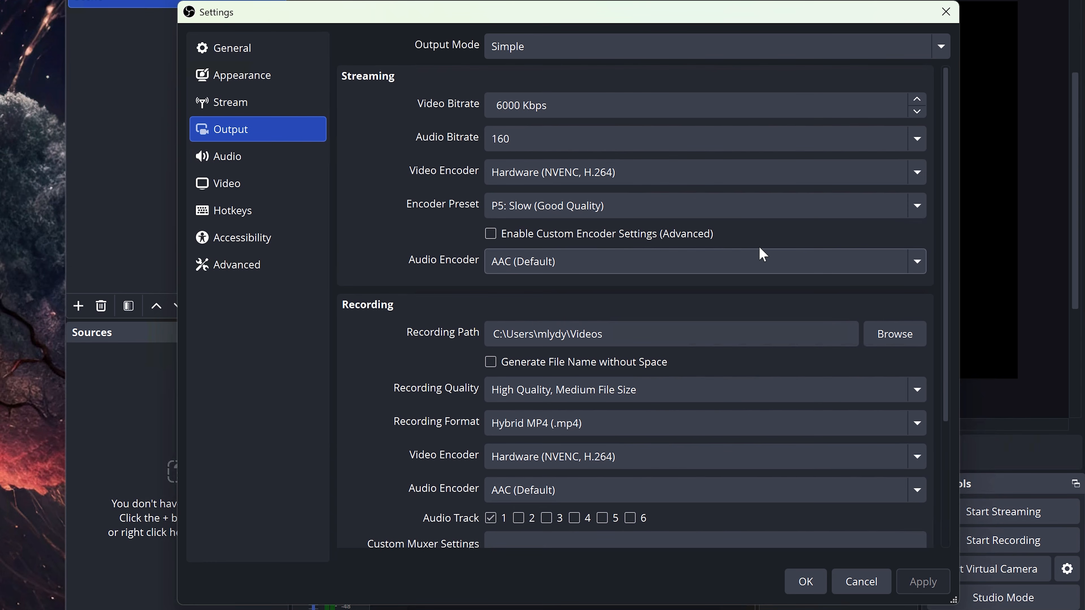
{"action": "left_click", "coordinate": [640, 50]}
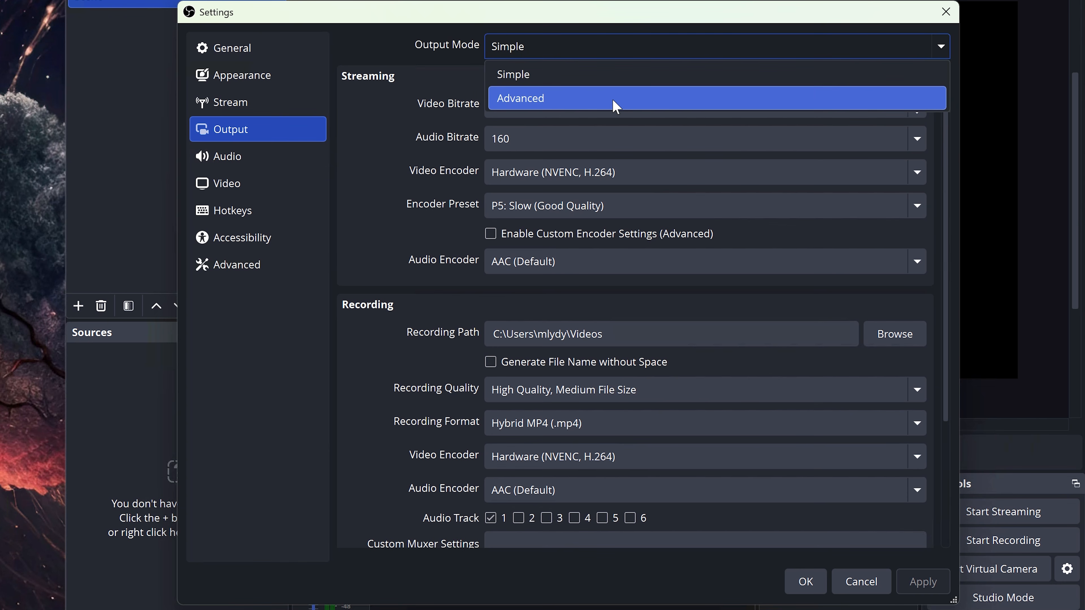
{"action": "left_click", "coordinate": [617, 99]}
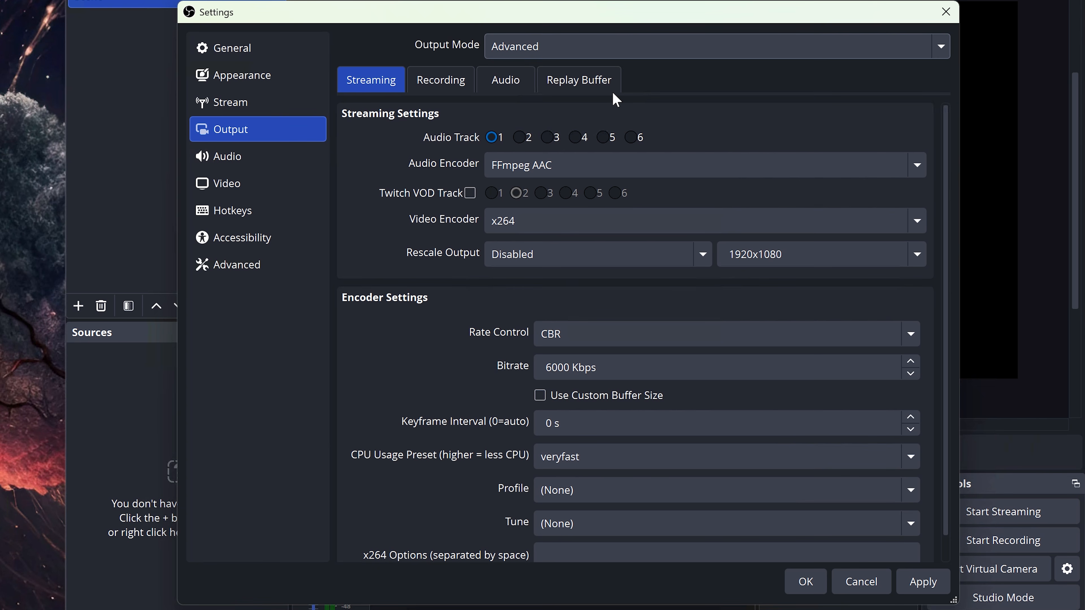
{"action": "left_click", "coordinate": [438, 80]}
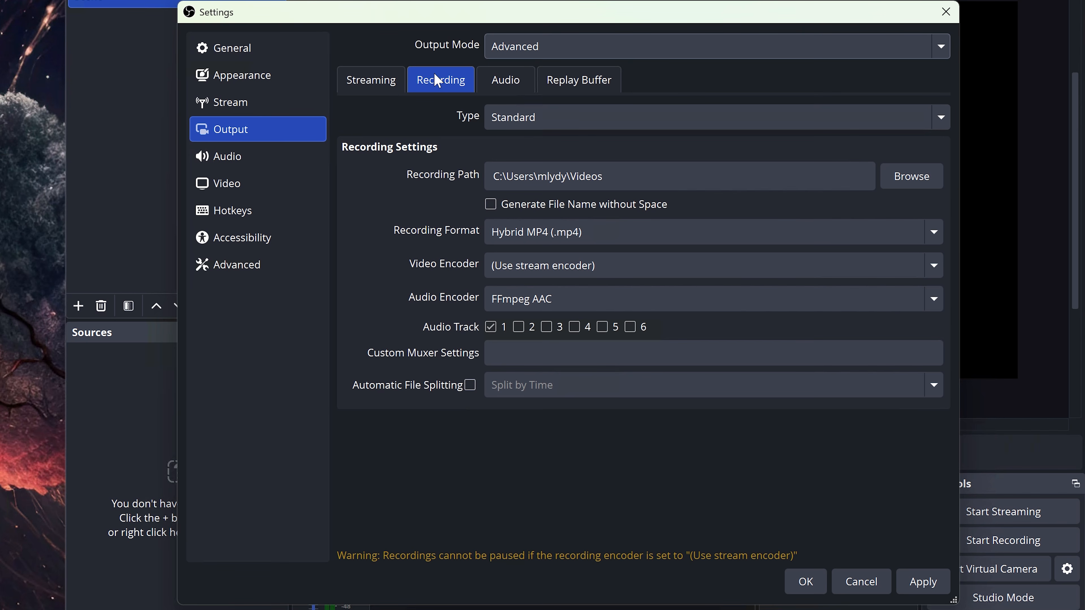
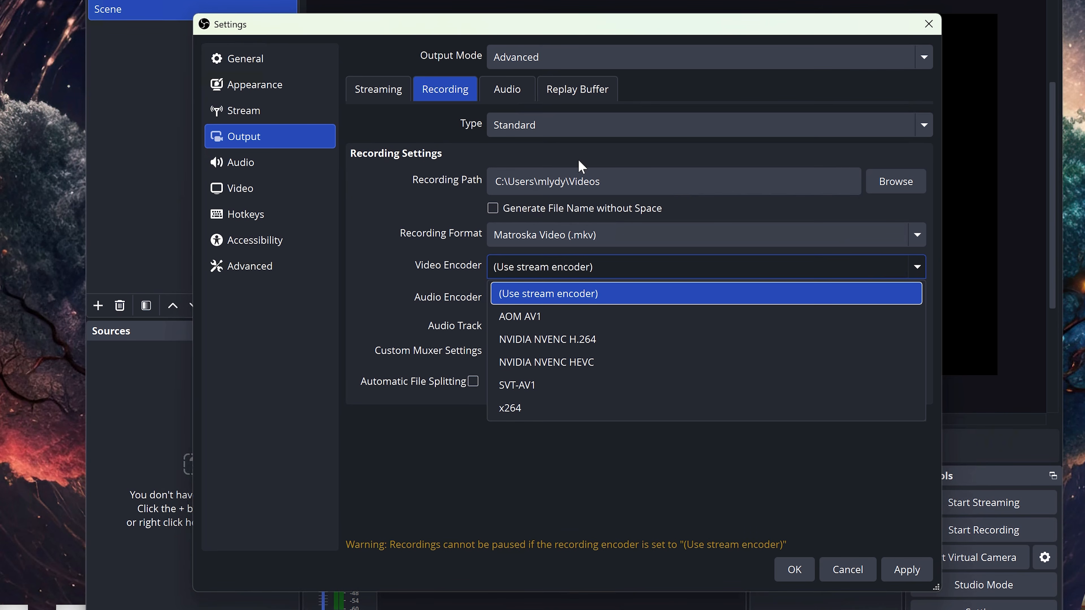
{"action": "left_click", "coordinate": [554, 340]}
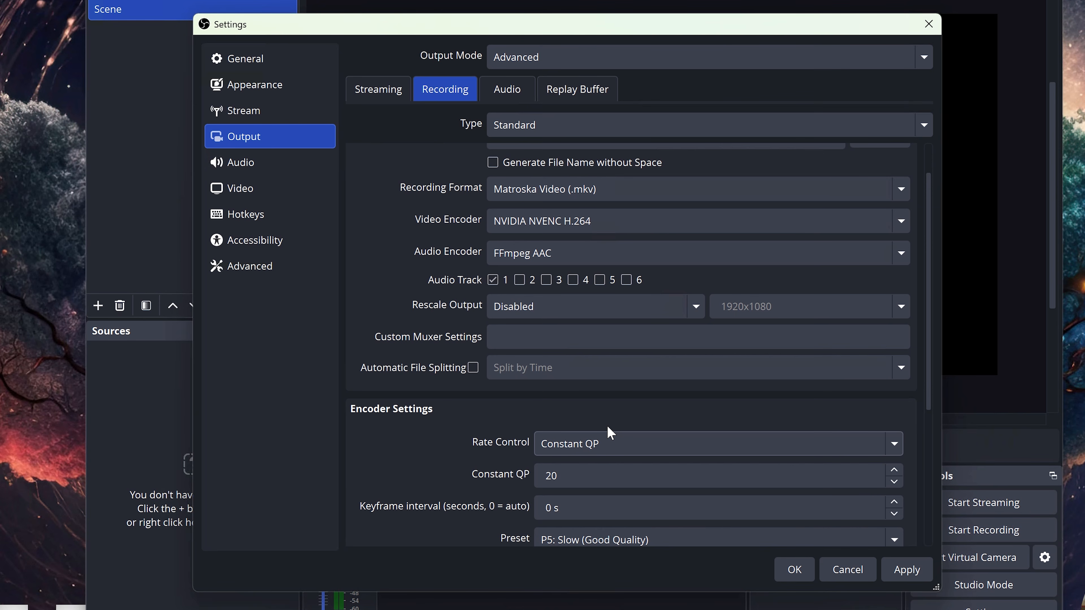
Review the recording encoder settings, including rate control and Constant QP, and bring up the video settings
{"action": "scroll", "coordinate": [611, 433], "scroll_direction": "down", "scroll_amount": 3}
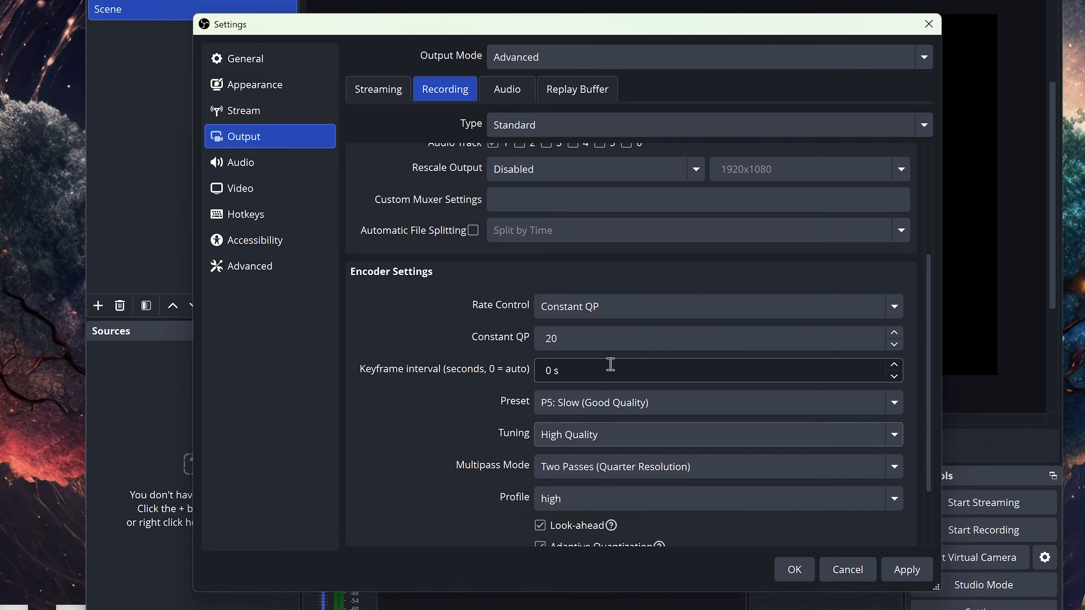
{"action": "scroll", "coordinate": [611, 364], "scroll_direction": "down", "scroll_amount": 1}
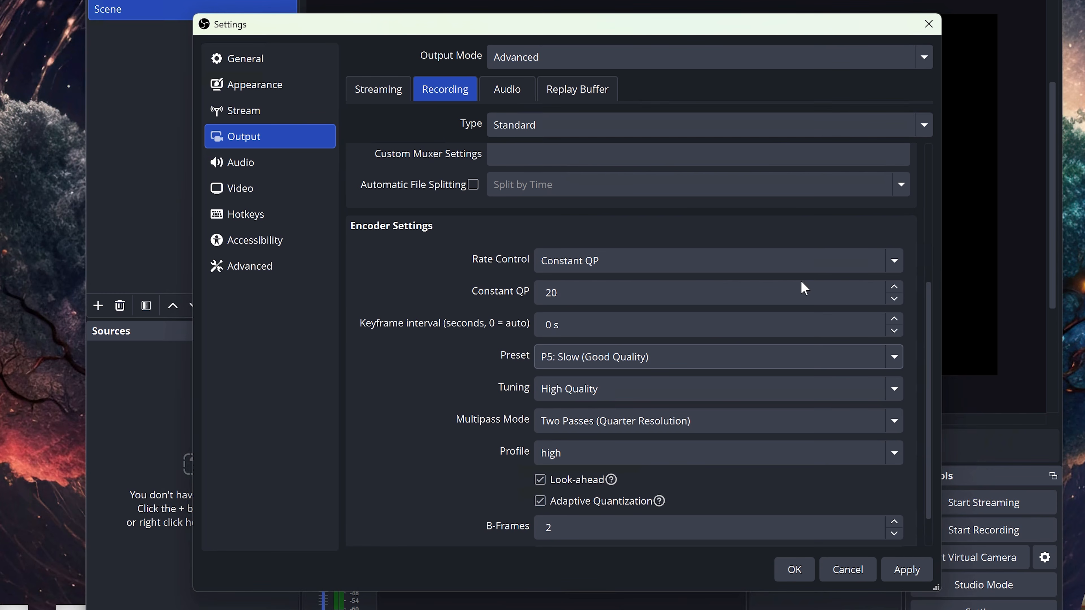
{"action": "left_click", "coordinate": [784, 292]}
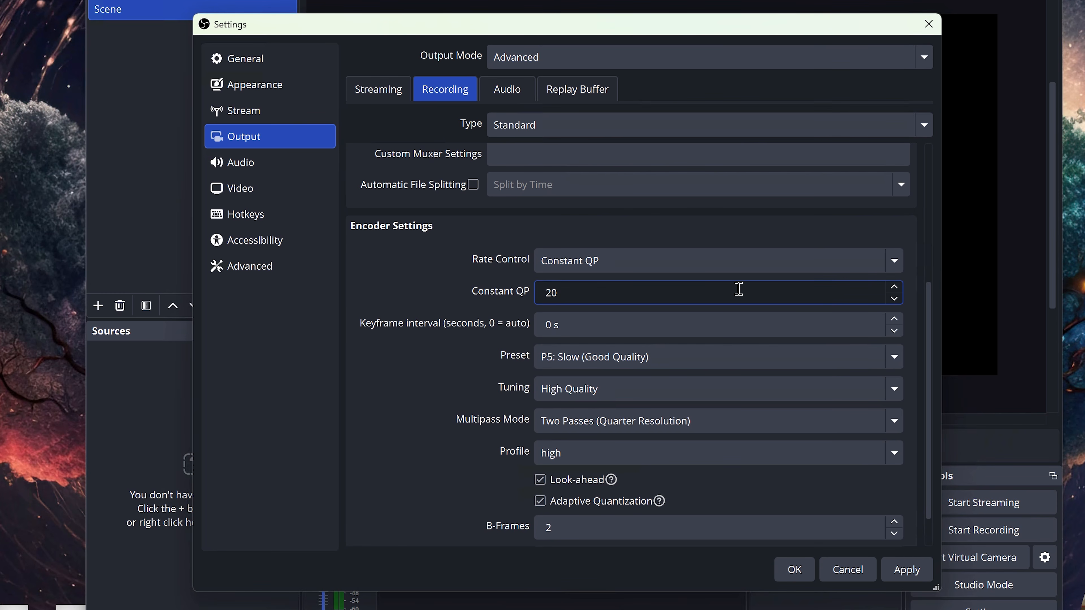
{"action": "scroll", "coordinate": [710, 325], "scroll_direction": "up", "scroll_amount": 5}
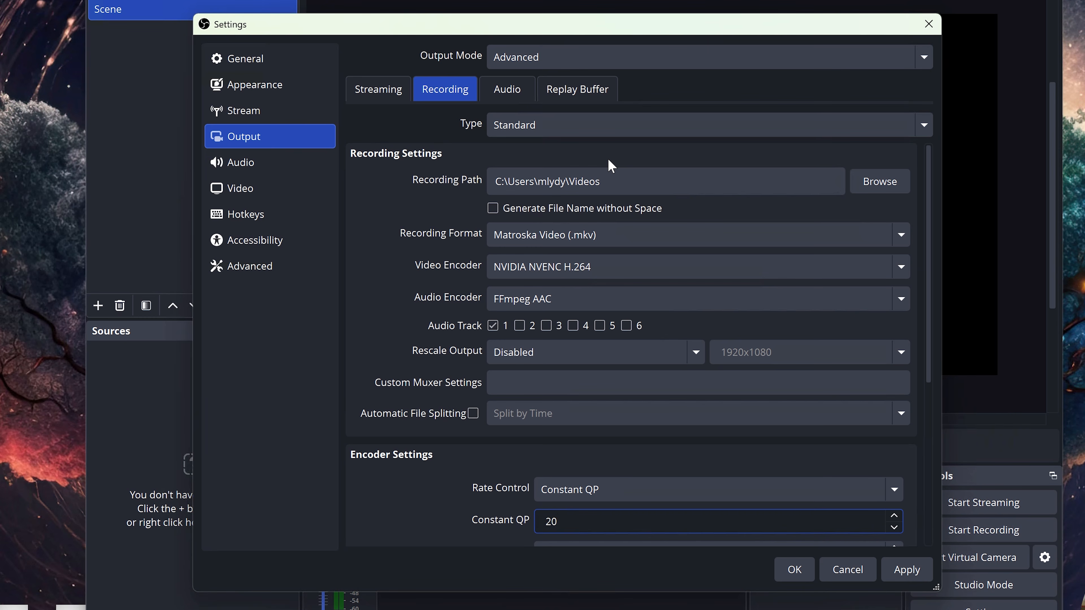
{"action": "left_click", "coordinate": [267, 191]}
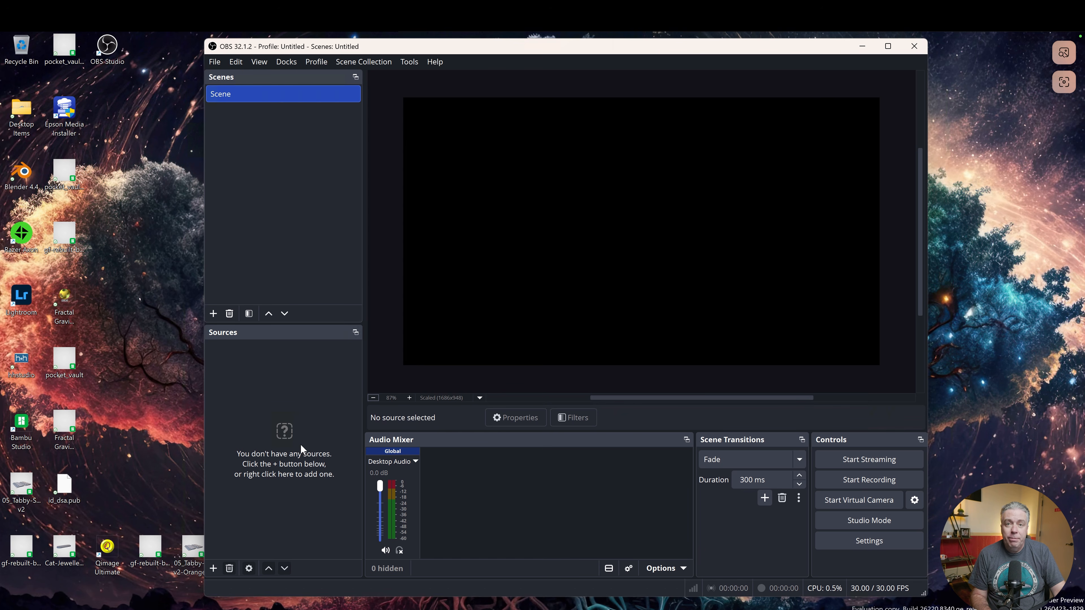
Add a Display Capture source named Screen that captures the 3840x2160 primary monitor
{"action": "left_click", "coordinate": [212, 569]}
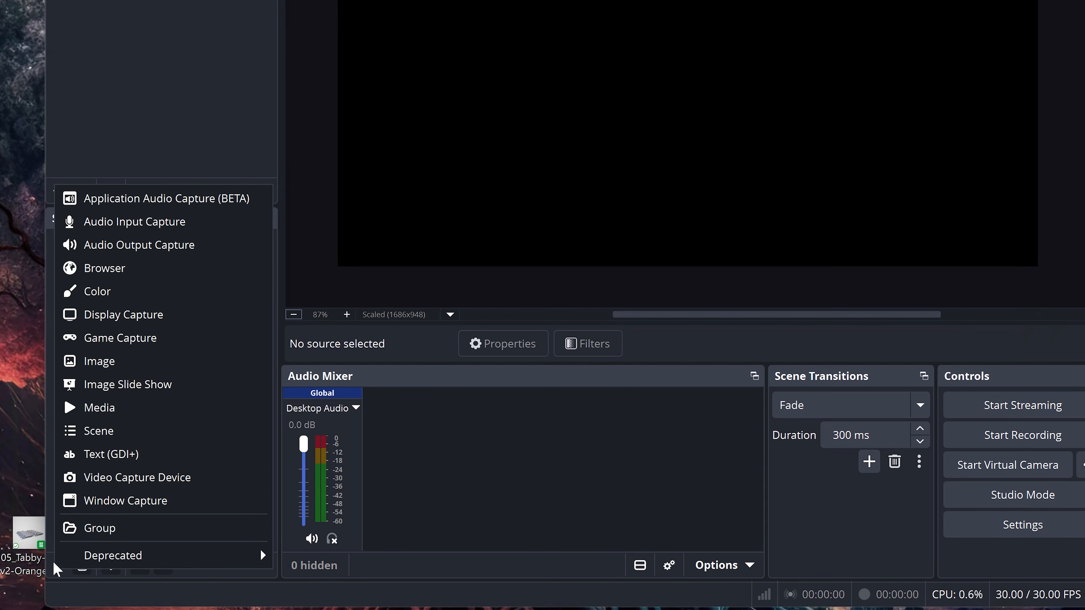
{"action": "left_click", "coordinate": [126, 312]}
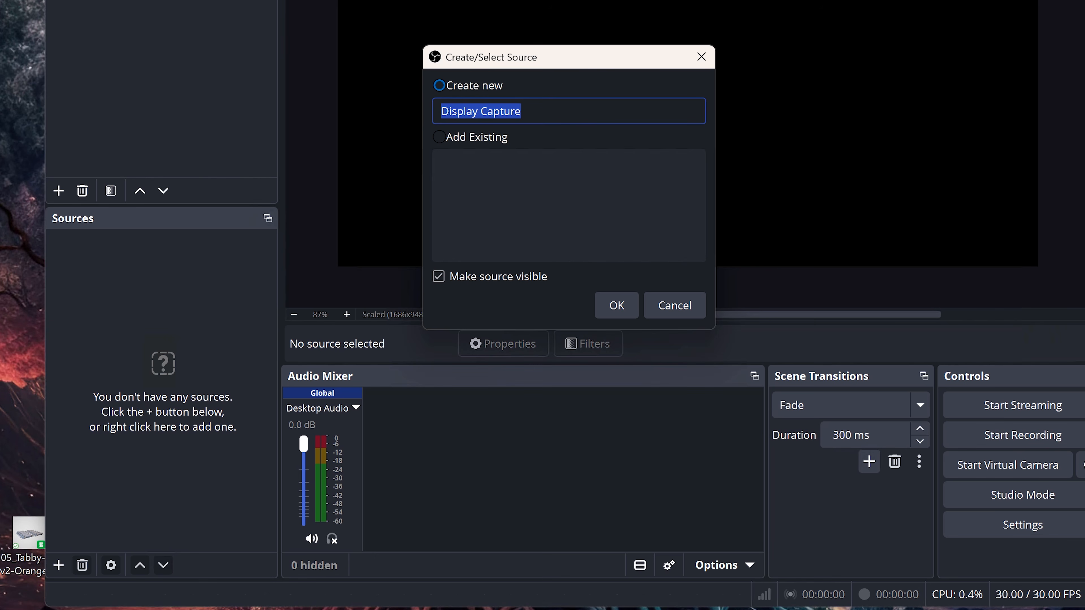
{"action": "type", "text": "Scree"}
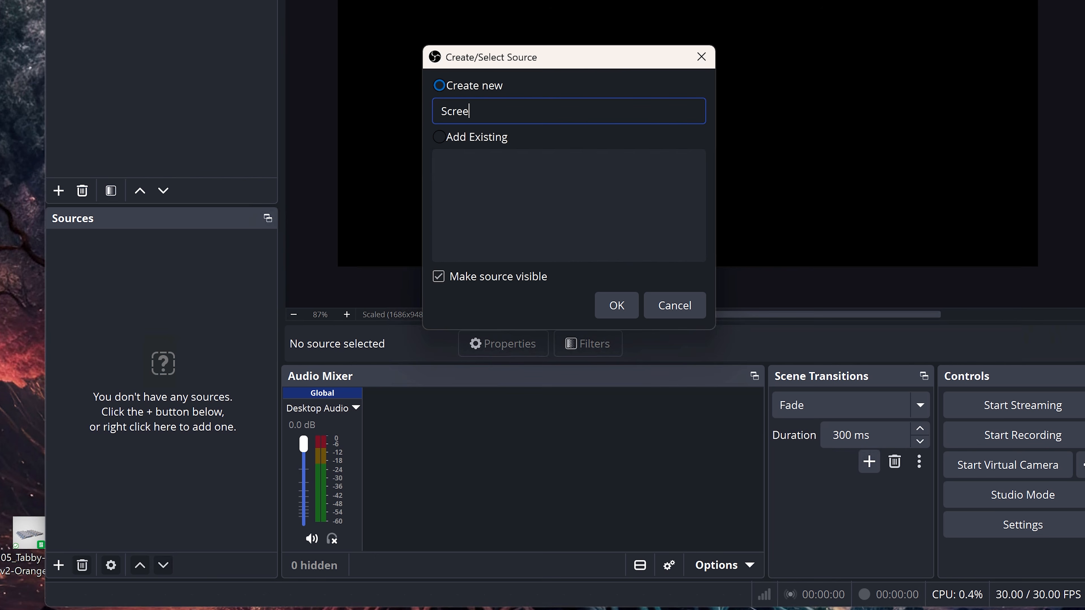
{"action": "type", "text": "n"}
{"action": "left_click", "coordinate": [622, 314]}
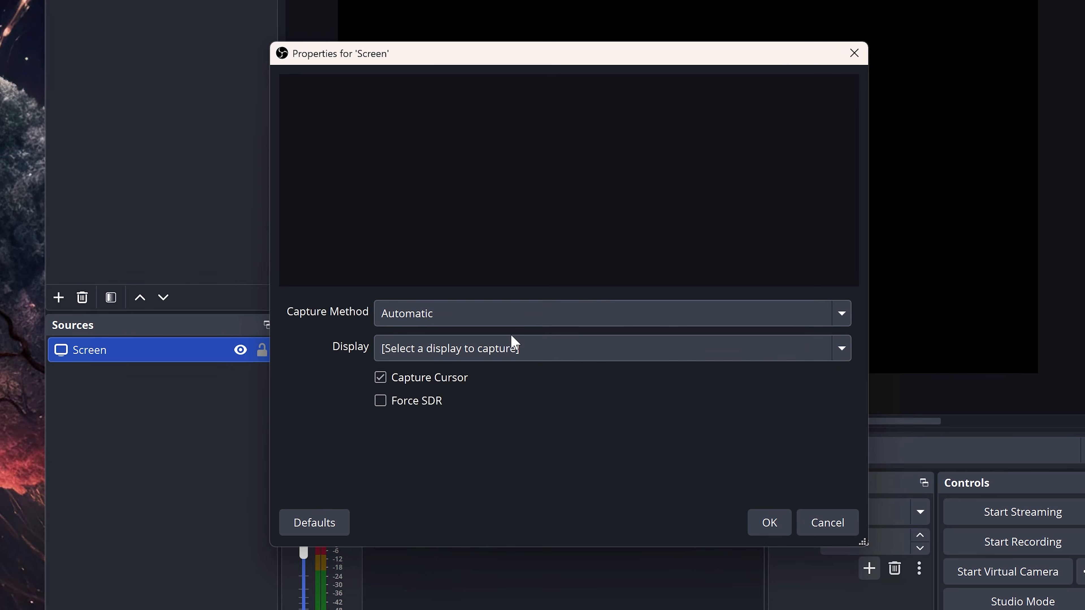
{"action": "left_click", "coordinate": [509, 349]}
{"action": "left_click", "coordinate": [501, 398]}
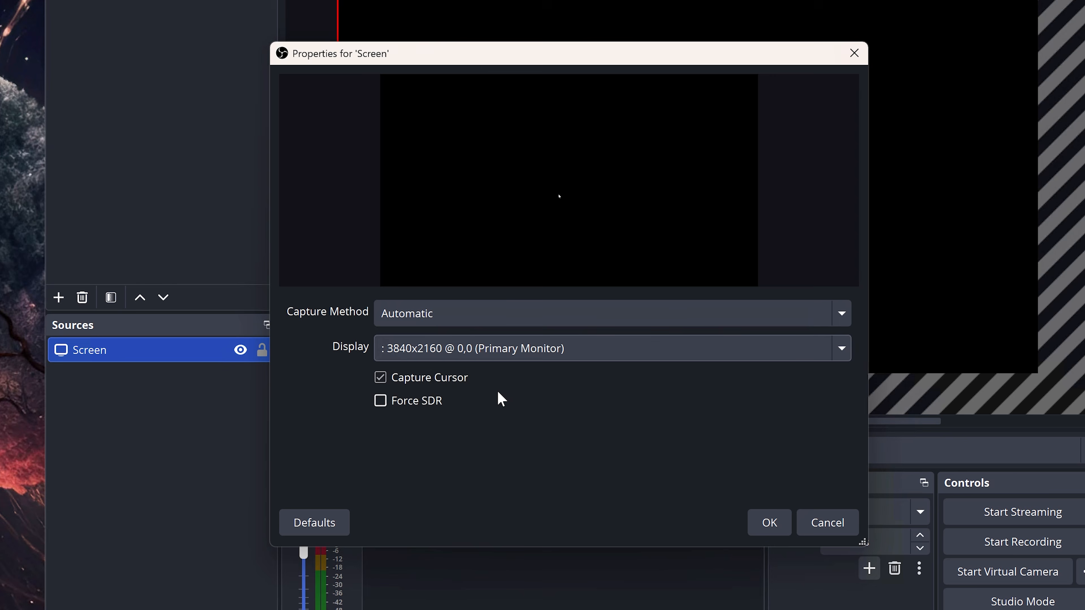
{"action": "left_click", "coordinate": [768, 522]}
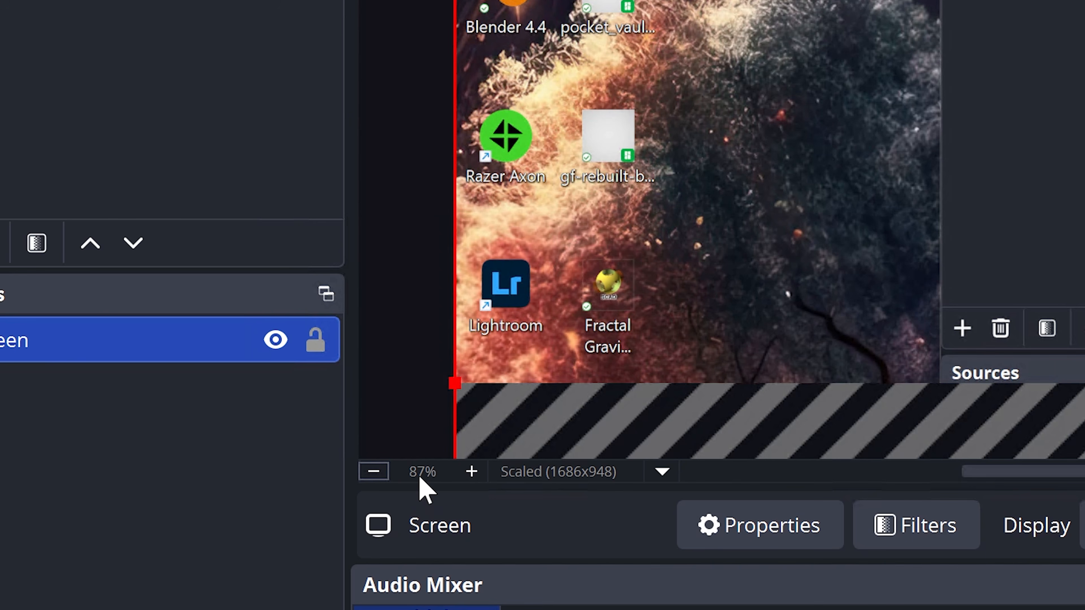
Scale the Screen source down in the preview so the whole captured monitor fits the canvas
{"action": "left_click", "coordinate": [376, 472]}
{"action": "left_click", "coordinate": [374, 471]}
{"action": "left_click", "coordinate": [375, 472]}
{"action": "left_click", "coordinate": [374, 472]}
{"action": "left_click", "coordinate": [374, 471]}
{"action": "left_click", "coordinate": [374, 472]}
{"action": "left_click", "coordinate": [374, 472]}
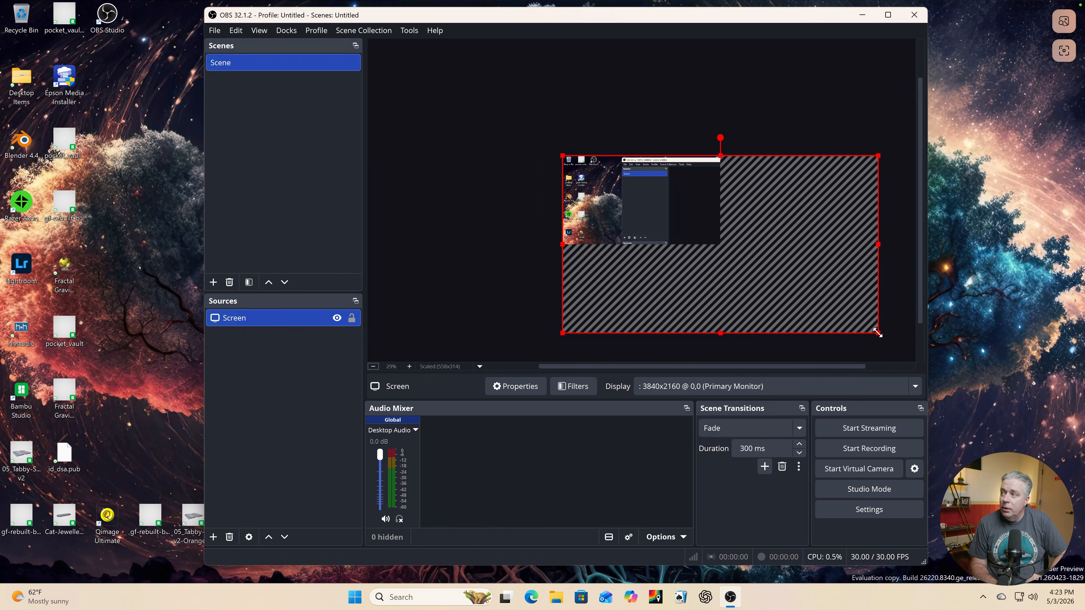
{"action": "left_click_drag", "start_coordinate": [880, 333], "coordinate": [714, 250]}
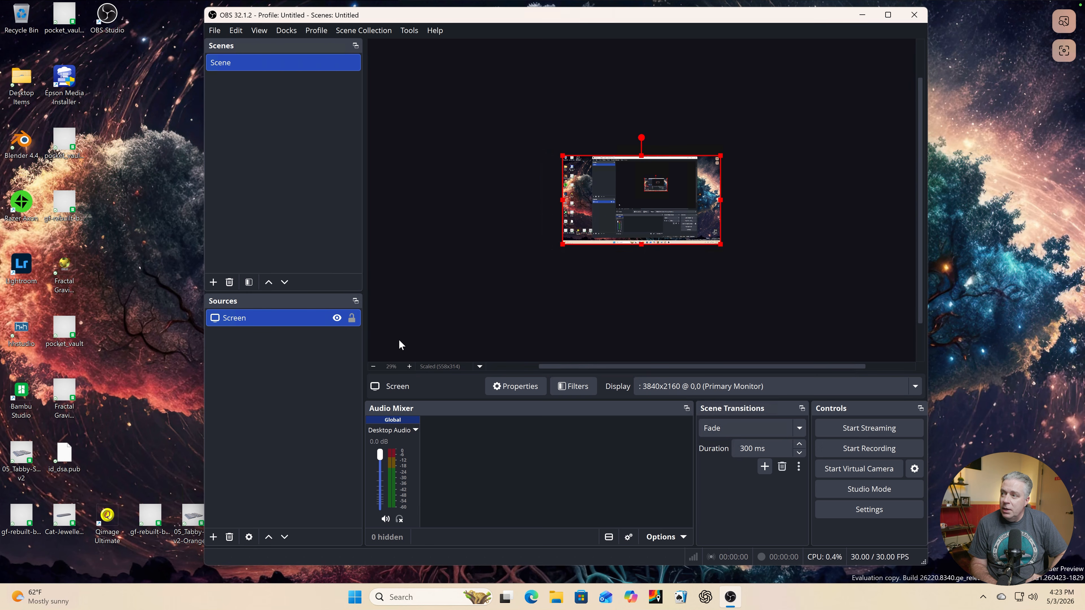
{"action": "left_click", "coordinate": [405, 360]}
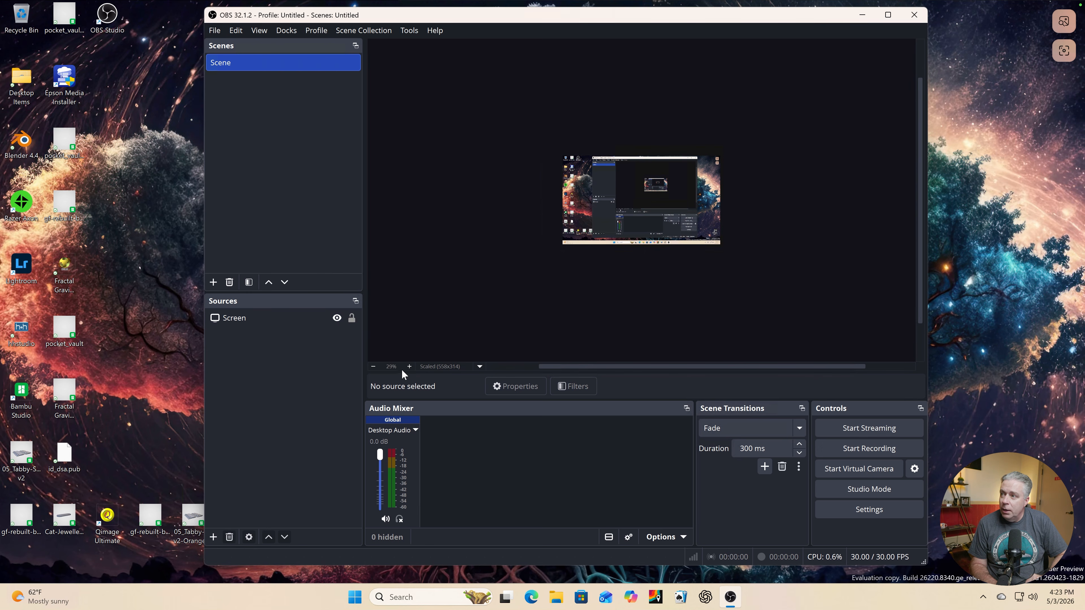
{"action": "left_click", "coordinate": [410, 366]}
{"action": "left_click", "coordinate": [410, 366]}
{"action": "left_click", "coordinate": [409, 366]}
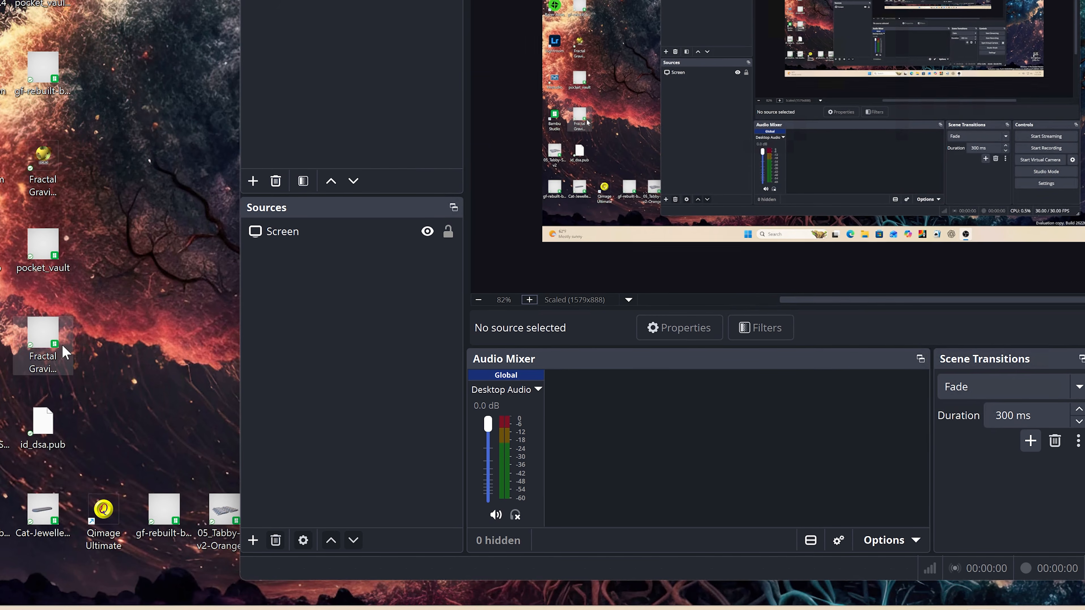
Add a Video Capture Device source named Camera that uses the EOS Webcam Utility device
{"action": "left_click", "coordinate": [254, 541]}
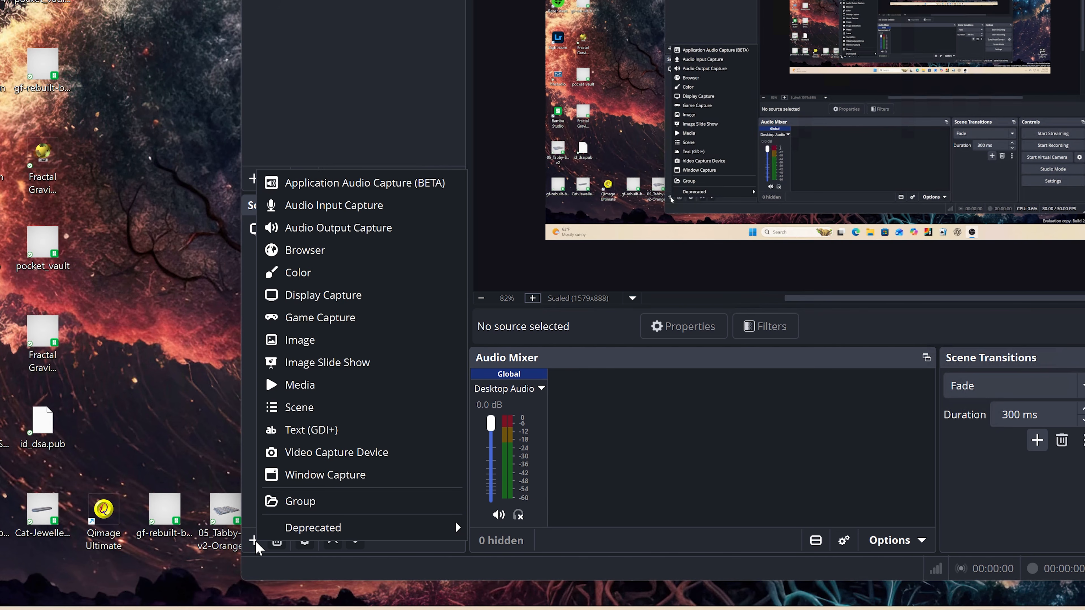
{"action": "left_click", "coordinate": [275, 453]}
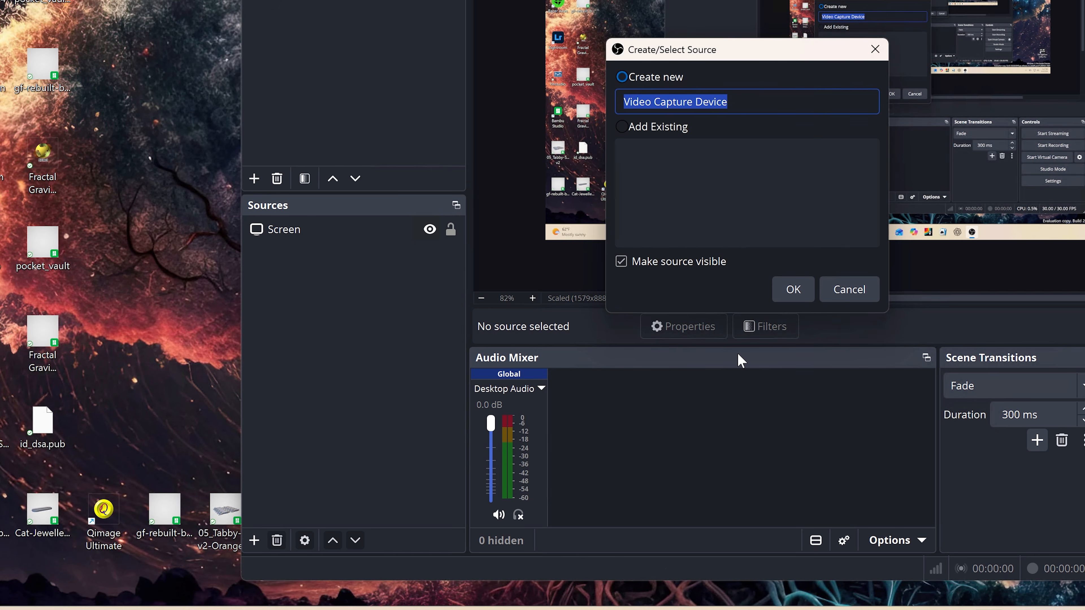
{"action": "type", "text": "Camera"}
{"action": "key", "text": "Return"}
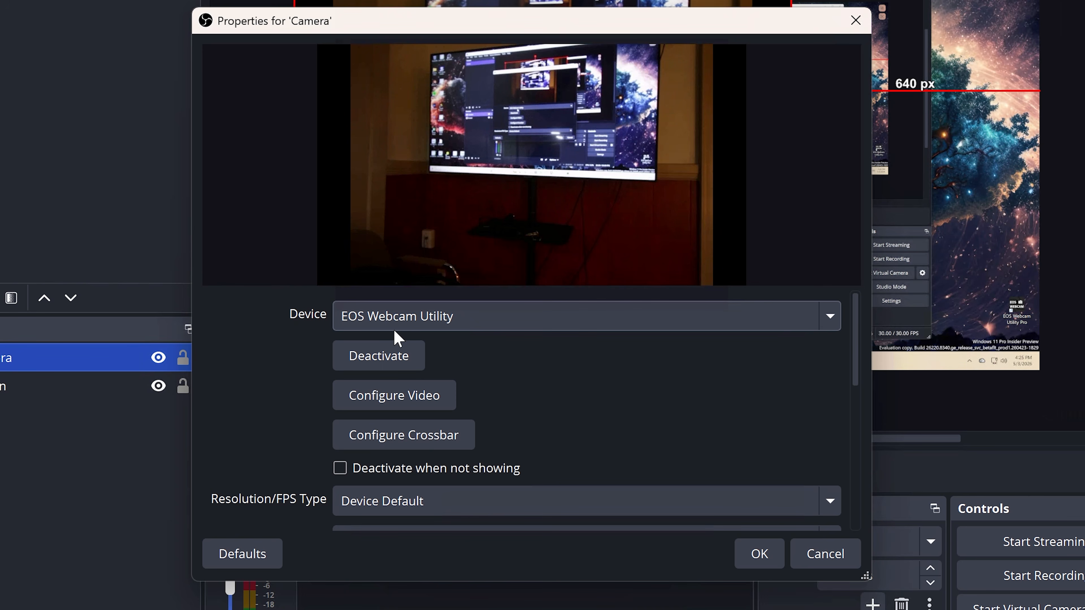
{"action": "left_click", "coordinate": [757, 562]}
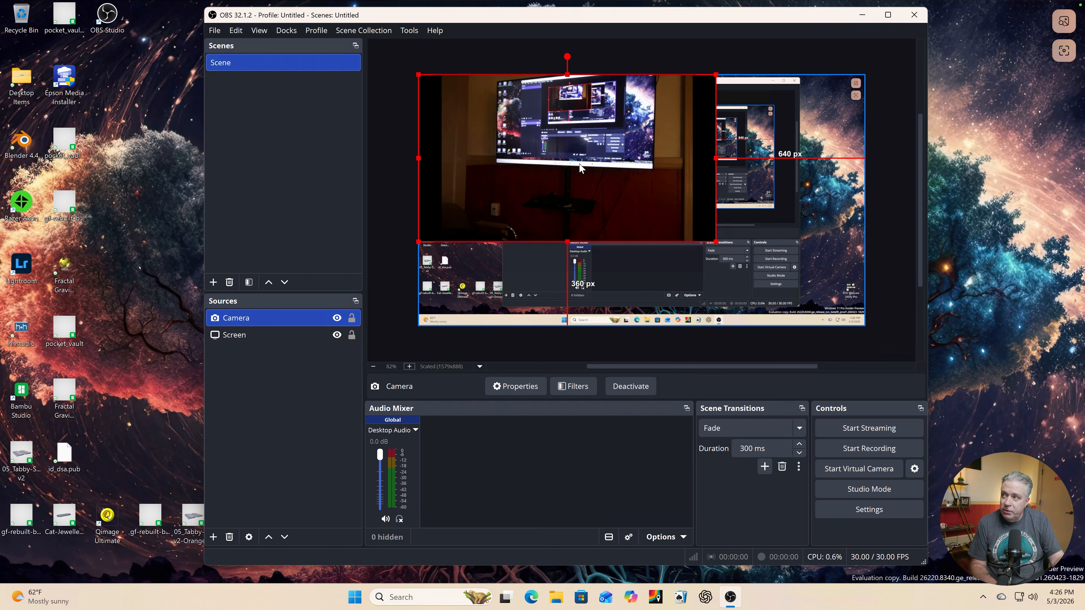
Shrink the Camera source into a small inset at the canvas's lower-right corner, about 32 px from the right edge
{"action": "left_click_drag", "start_coordinate": [568, 145], "coordinate": [631, 191]}
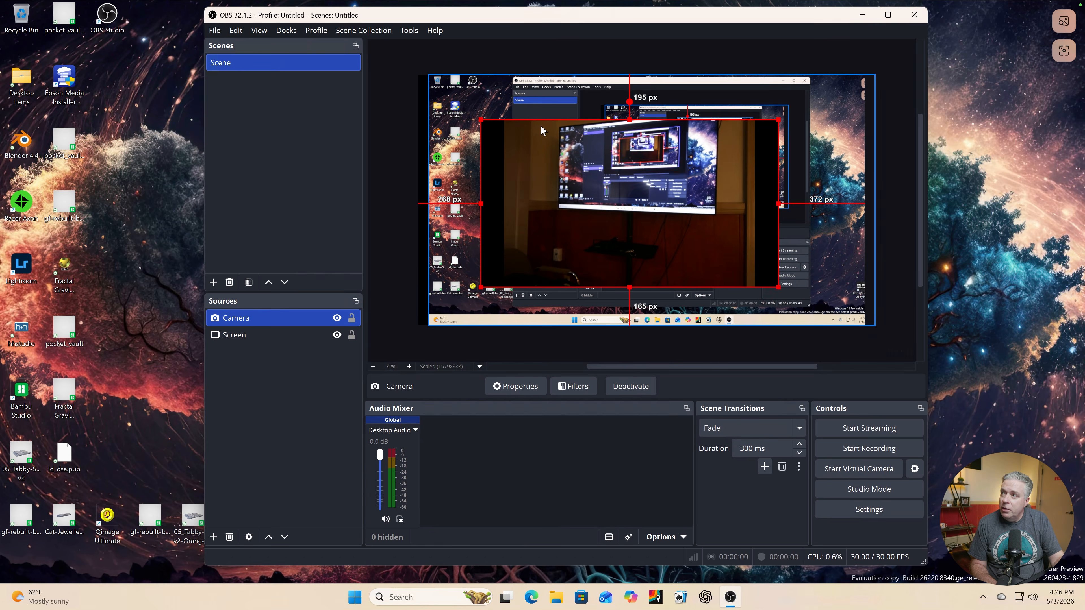
{"action": "left_click_drag", "start_coordinate": [482, 121], "coordinate": [802, 290]}
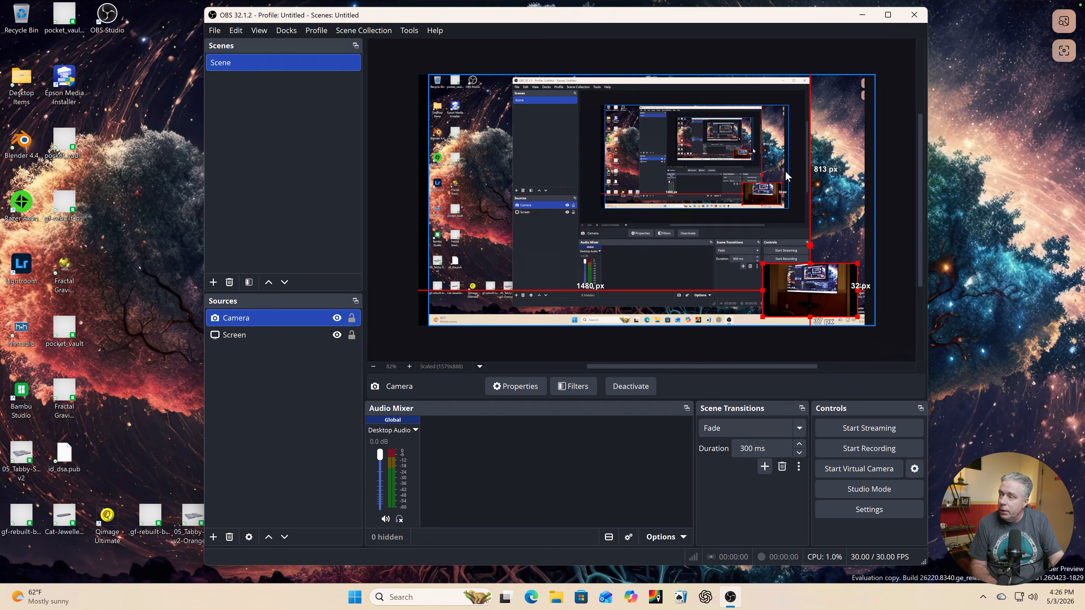
{"action": "left_click", "coordinate": [828, 137]}
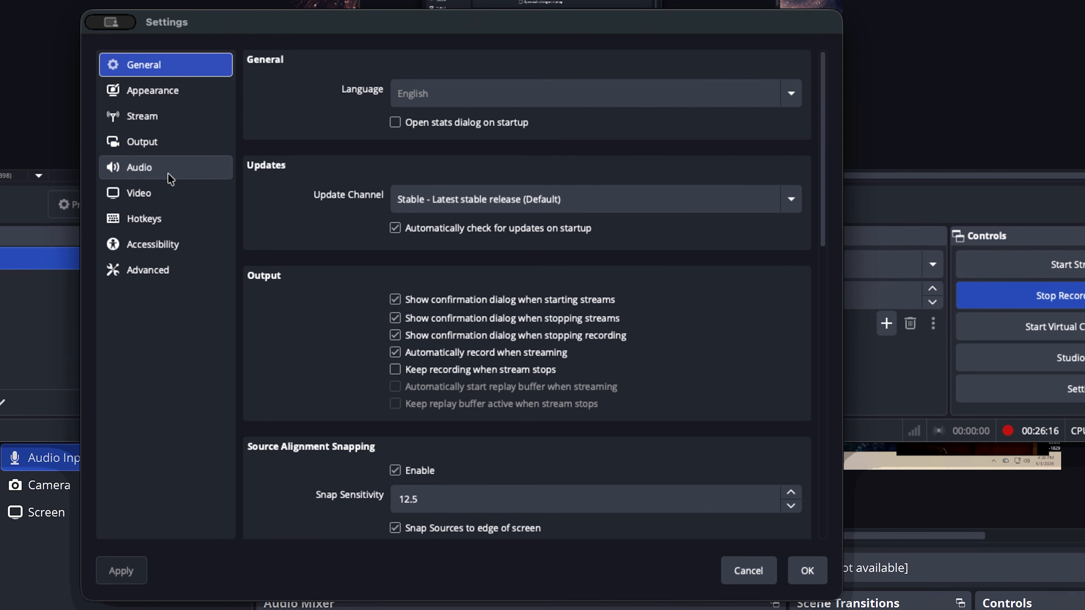
Show the global audio device settings and open the choices for Mic/Auxiliary Audio
{"action": "left_click", "coordinate": [170, 178]}
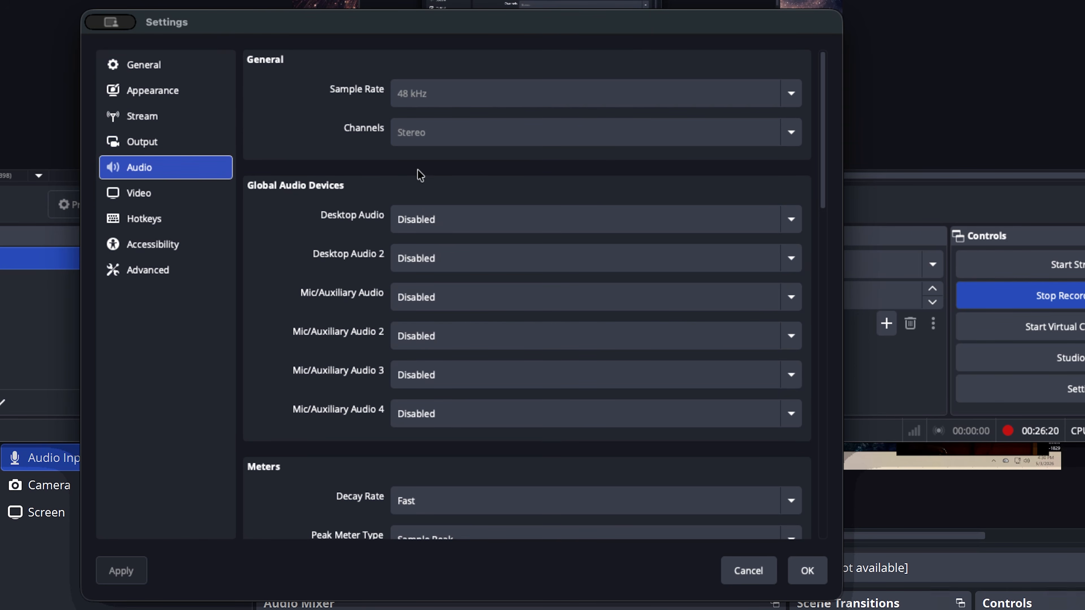
{"action": "left_click", "coordinate": [534, 305]}
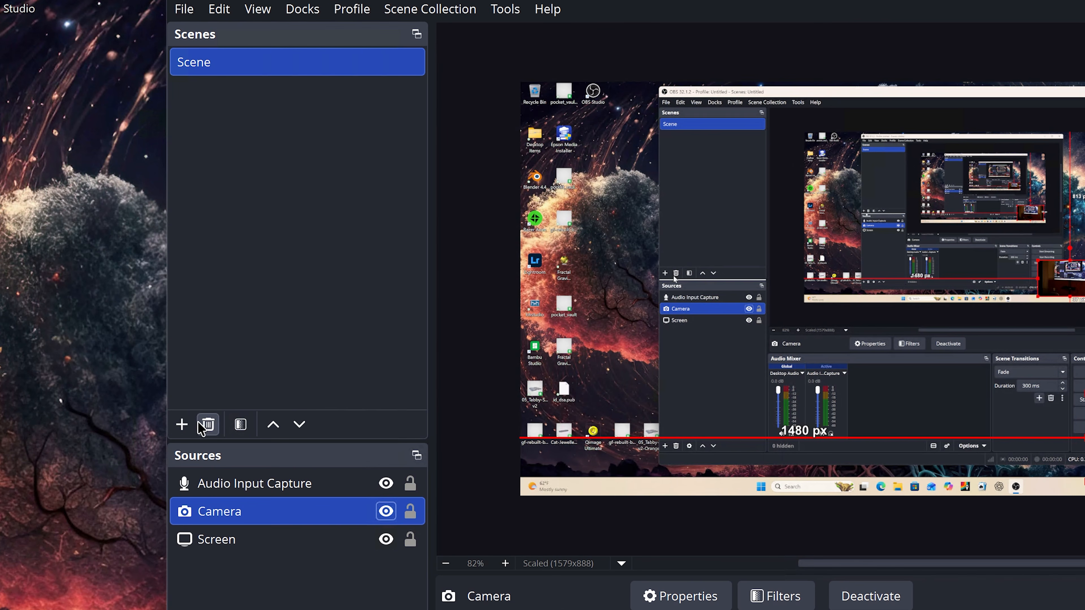
Add a new scene named "second scene" and switch back to the original scene
{"action": "left_click", "coordinate": [182, 424]}
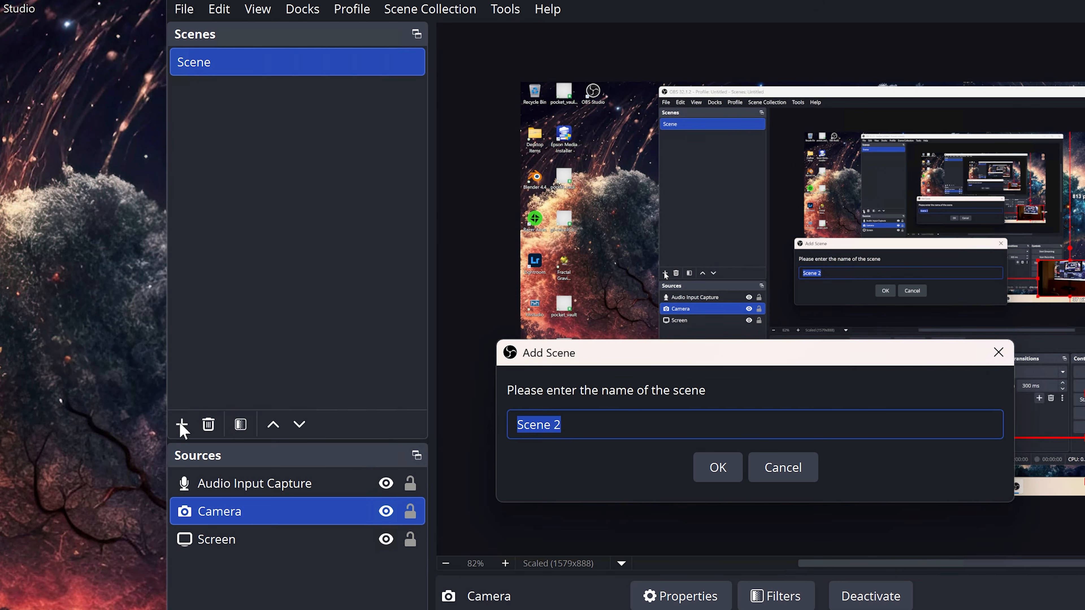
{"action": "type", "text": "second"}
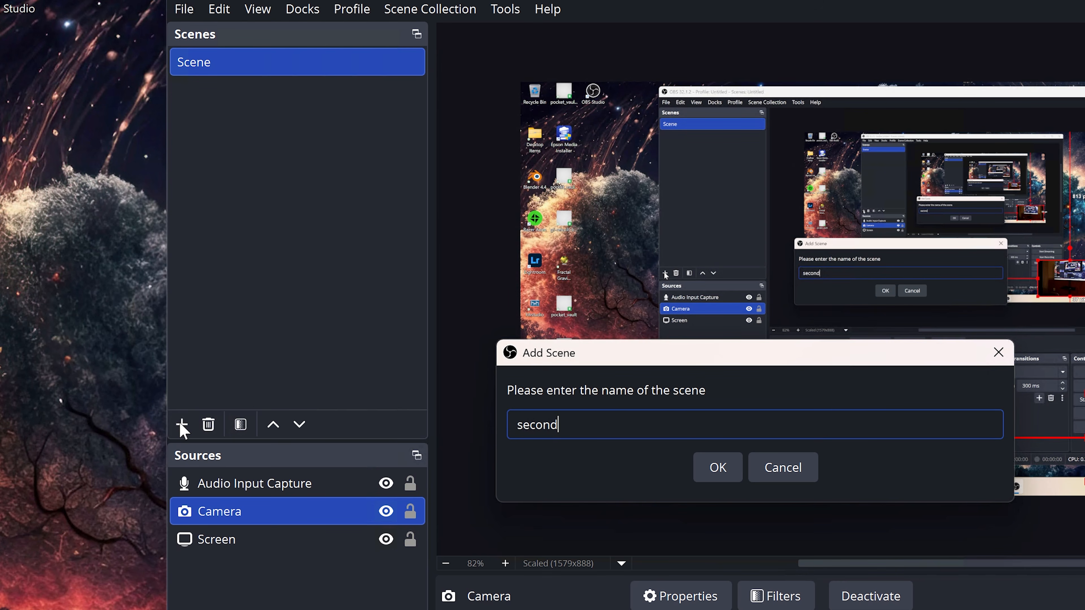
{"action": "type", "text": " scene"}
{"action": "key", "text": "Return"}
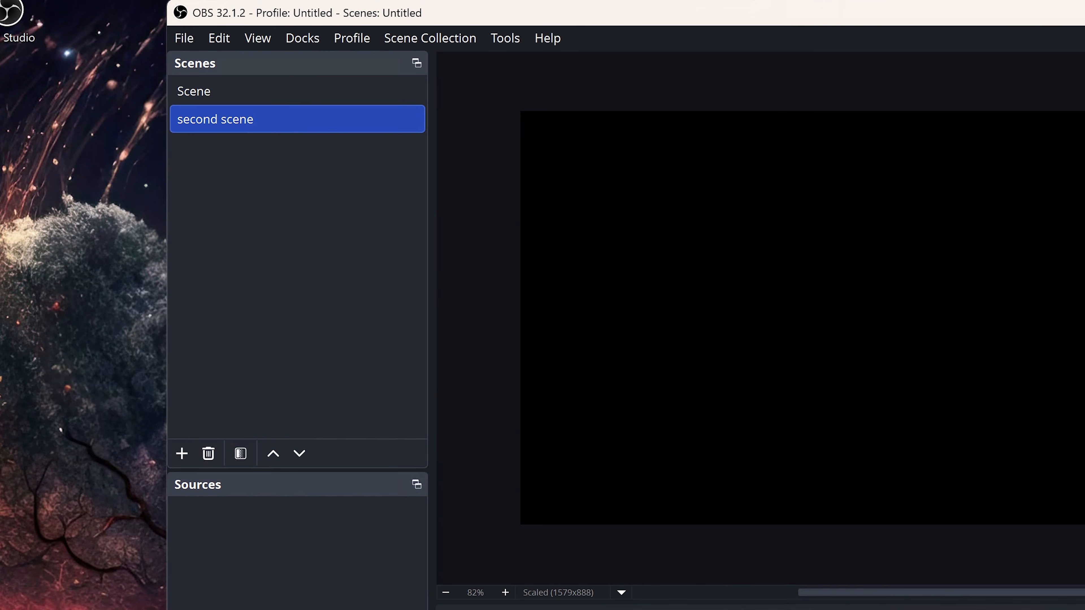
{"action": "left_click", "coordinate": [226, 100]}
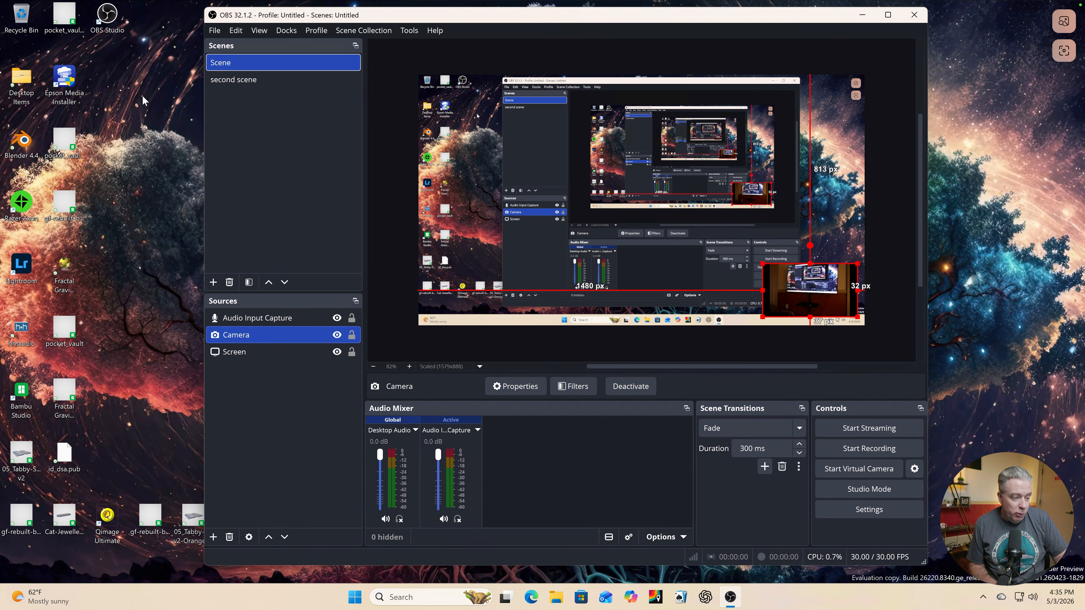